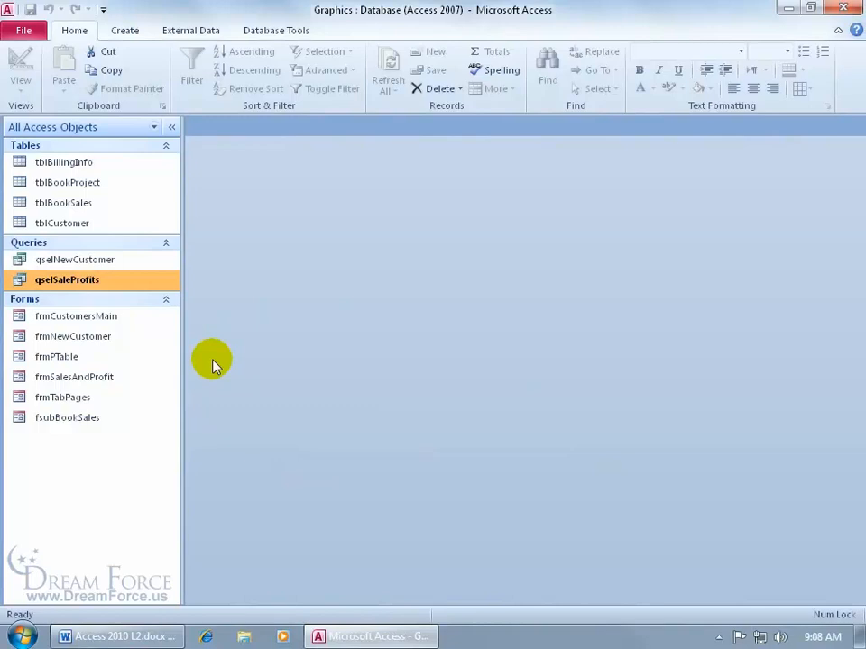
# - Open the qselSaleProfits query and switch it first to PivotTable View and from there to PivotChart View
pyautogui.doubleClick(126, 285)
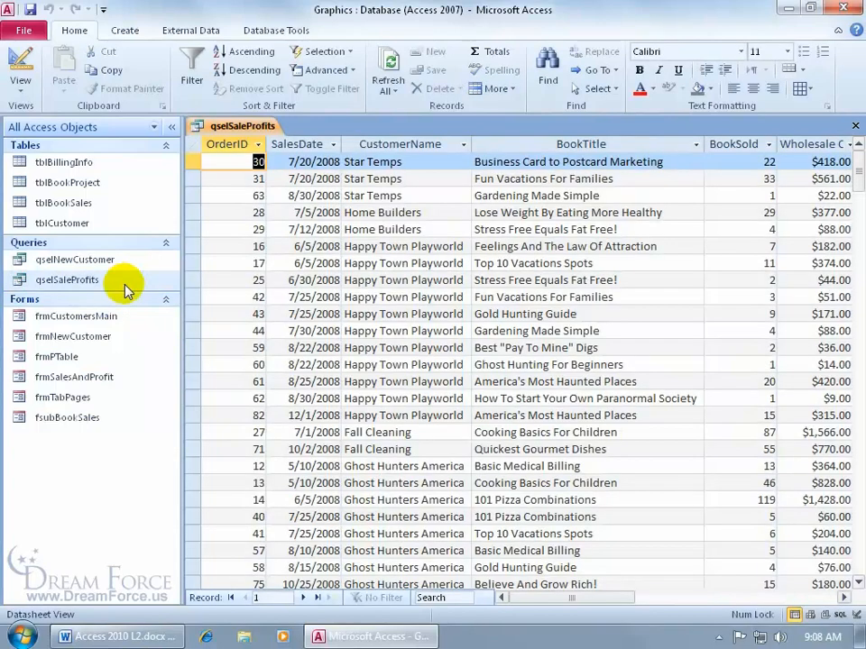
pyautogui.rightClick(220, 124)
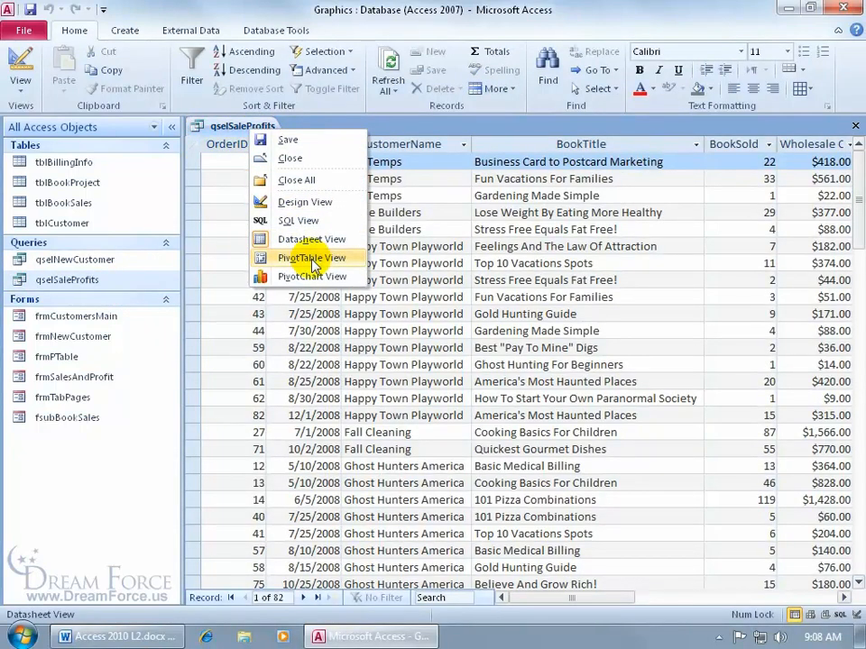
pyautogui.click(311, 258)
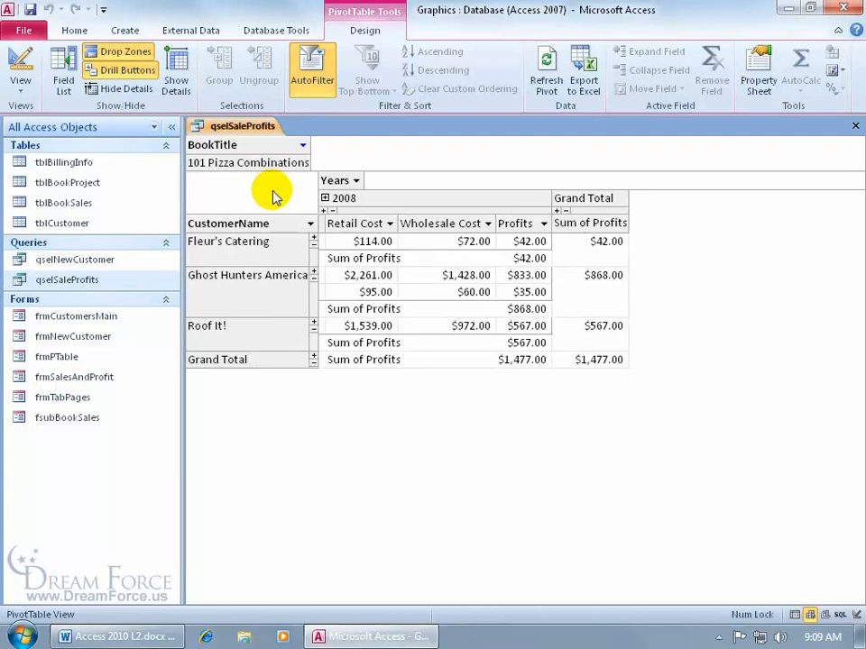
pyautogui.rightClick(236, 126)
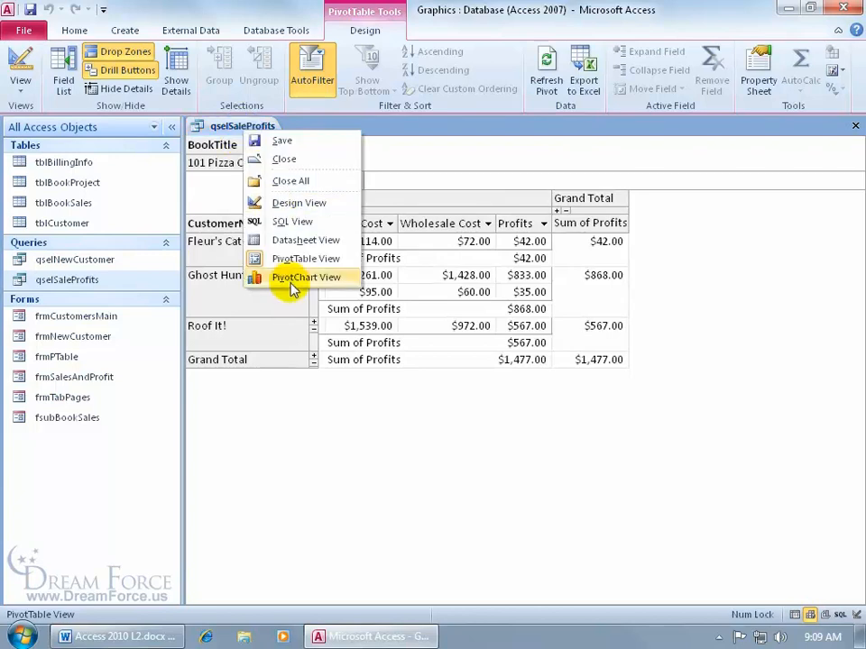
pyautogui.click(290, 282)
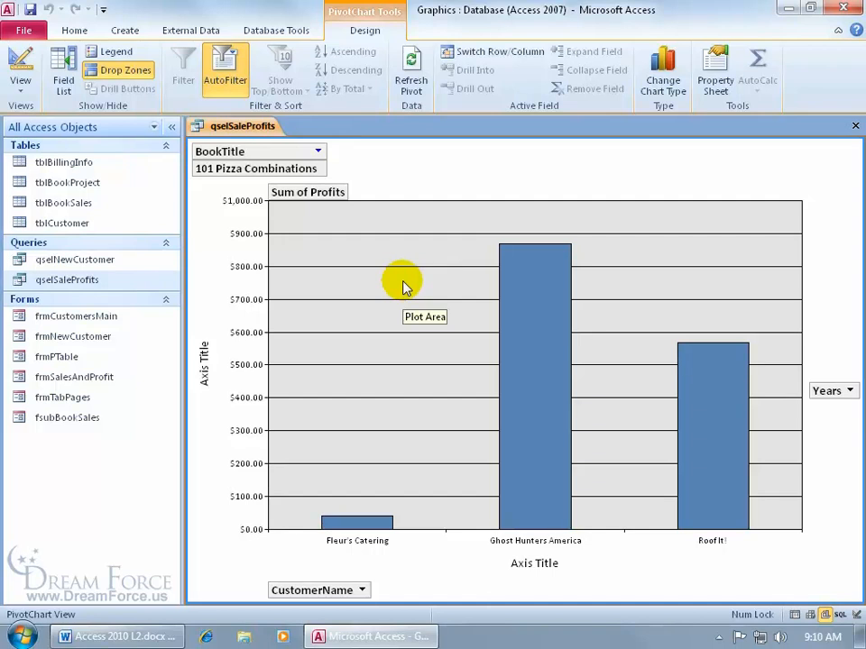
# - Clear the existing PivotChart by removing the BookTitle, Sum of Profits, CustomerName and Years fields
pyautogui.moveTo(236, 151); pyautogui.dragTo(334, 130)
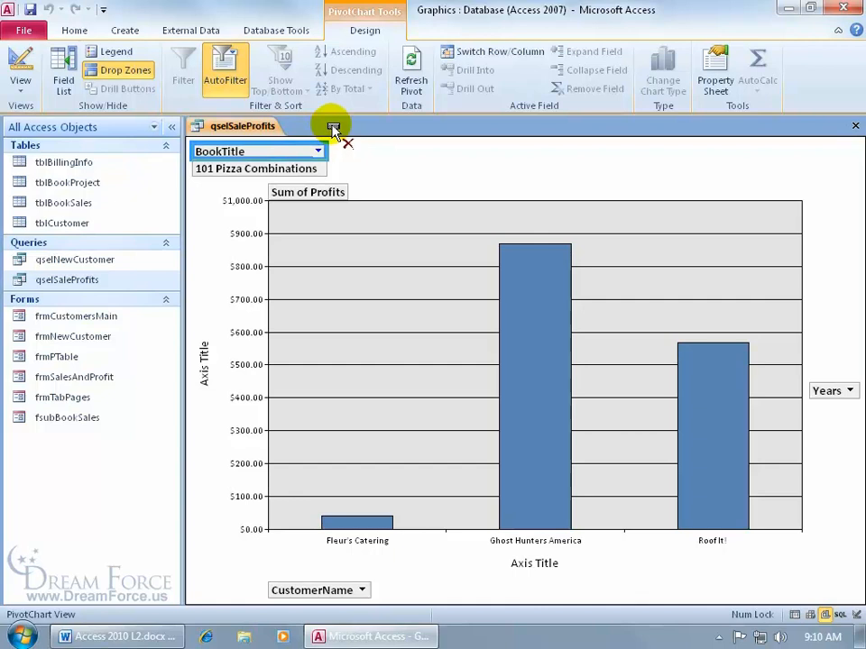
pyautogui.moveTo(333, 129); pyautogui.dragTo(334, 128)
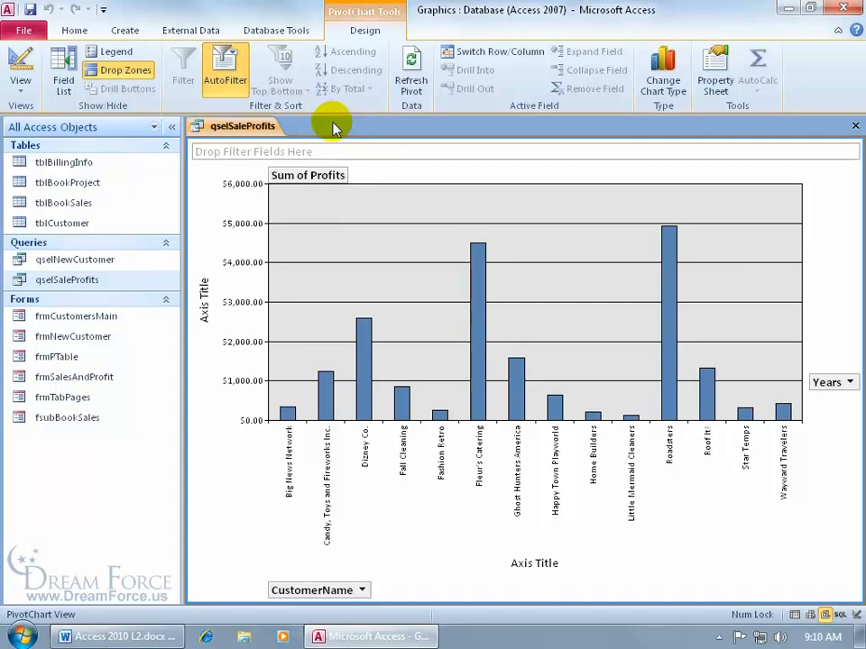
pyautogui.moveTo(305, 175); pyautogui.dragTo(349, 132)
pyautogui.moveTo(300, 590); pyautogui.dragTo(156, 402)
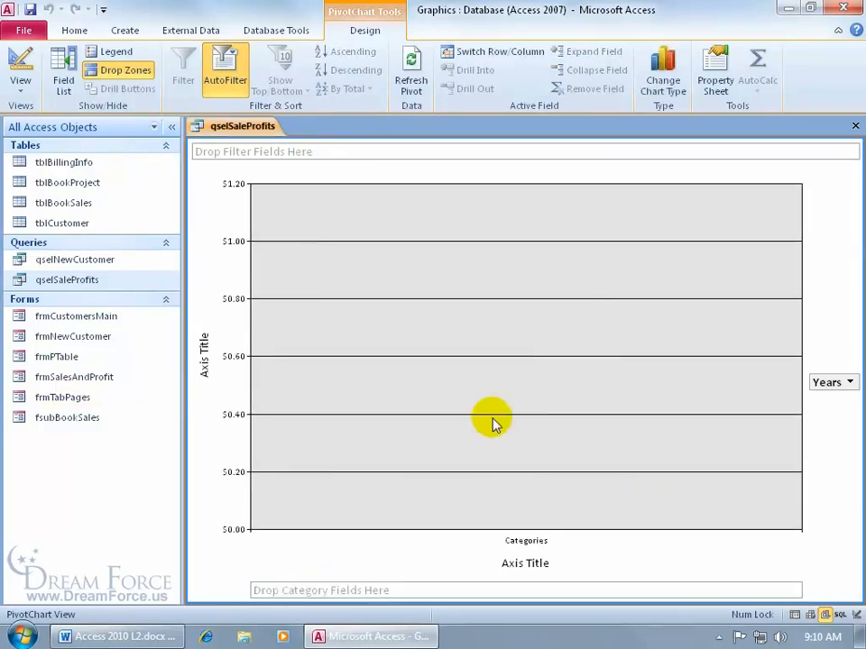
pyautogui.moveTo(823, 384); pyautogui.dragTo(673, 135)
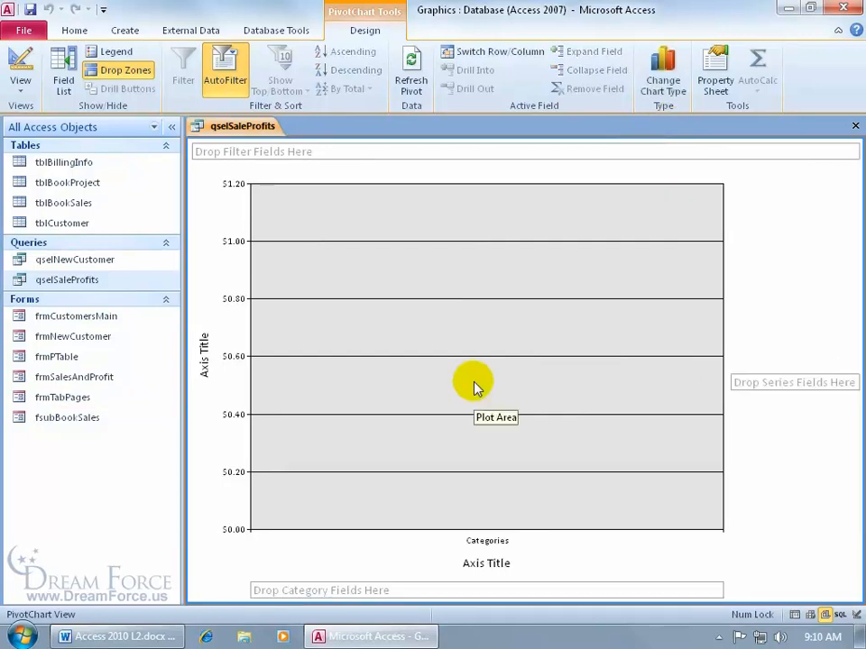
# - Remove the Retail Cost and Wholesale Cost fields in PivotTable View and return to PivotChart View
pyautogui.rightClick(241, 128)
pyautogui.click(289, 257)
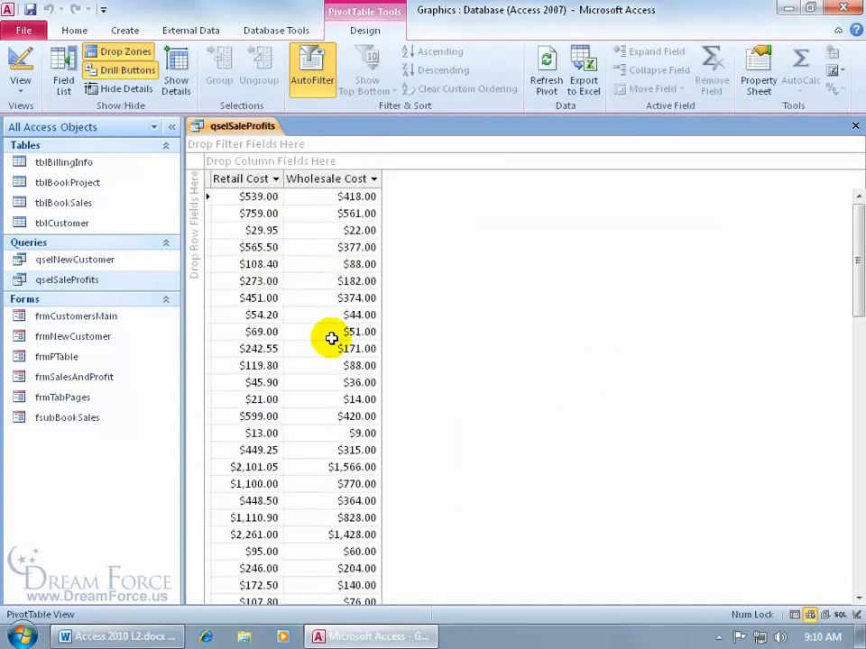
pyautogui.moveTo(248, 180); pyautogui.dragTo(193, 193)
pyautogui.moveTo(263, 187); pyautogui.dragTo(134, 186)
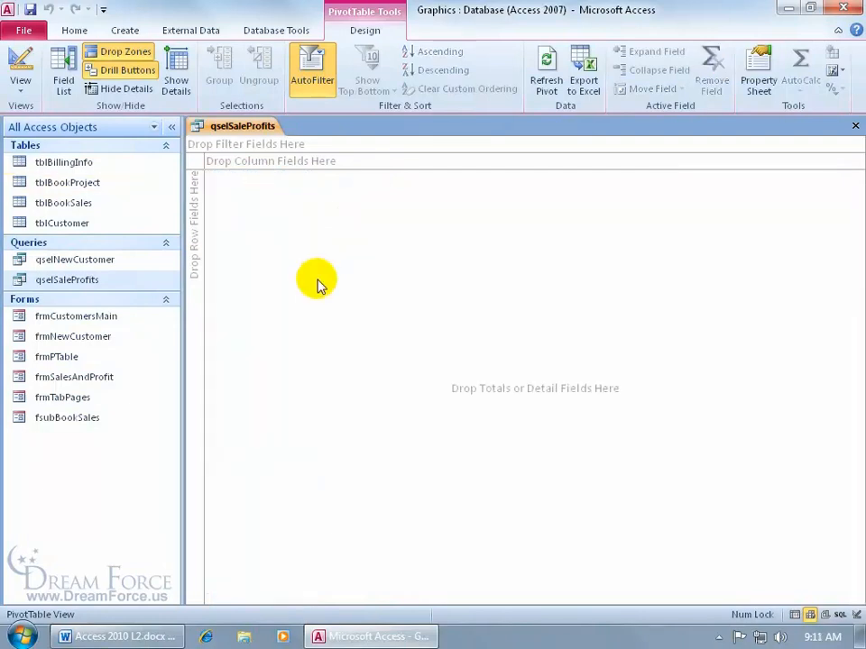
pyautogui.rightClick(247, 126)
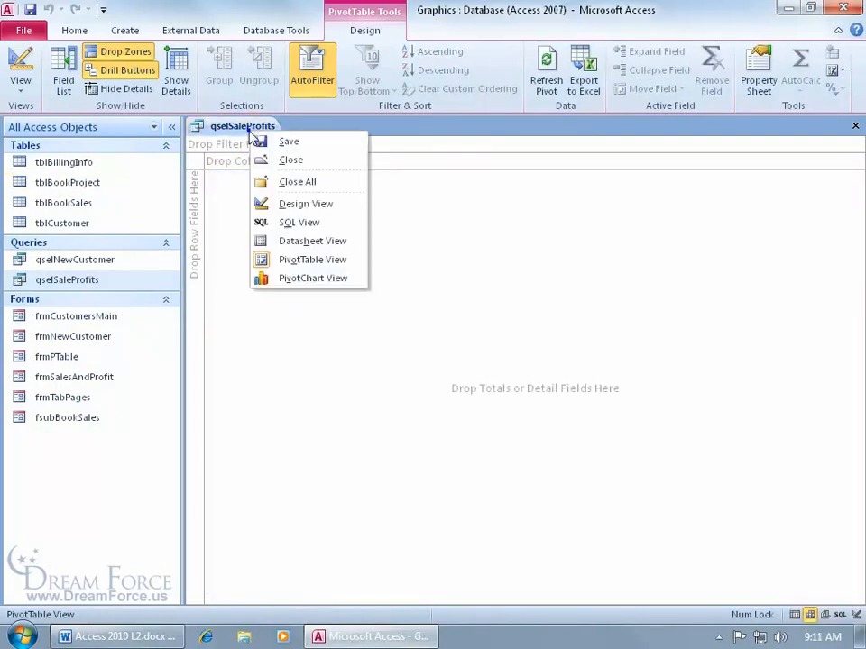
pyautogui.click(312, 278)
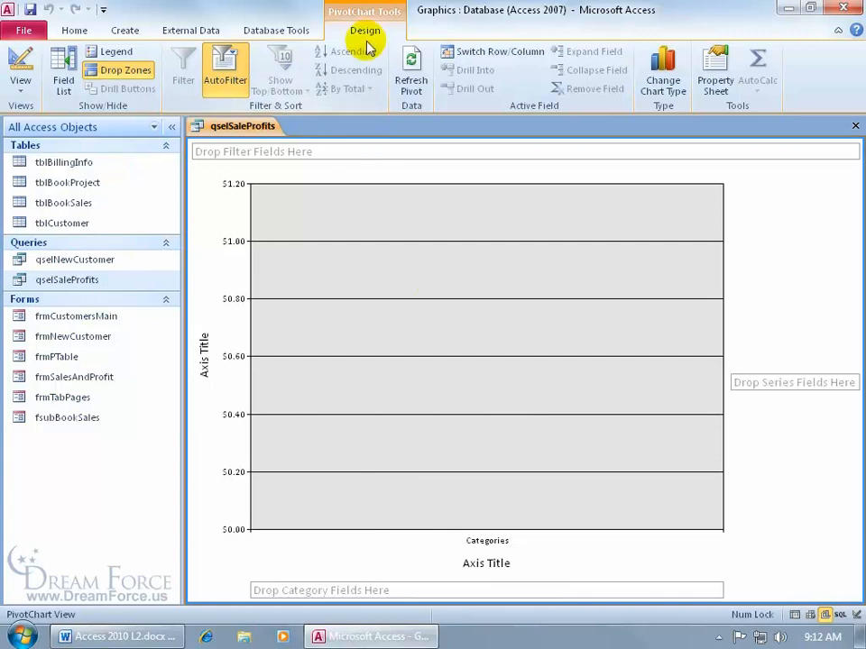
# - Show the chart's field list and add Gross Profit to the chart as the data field
pyautogui.click(68, 74)
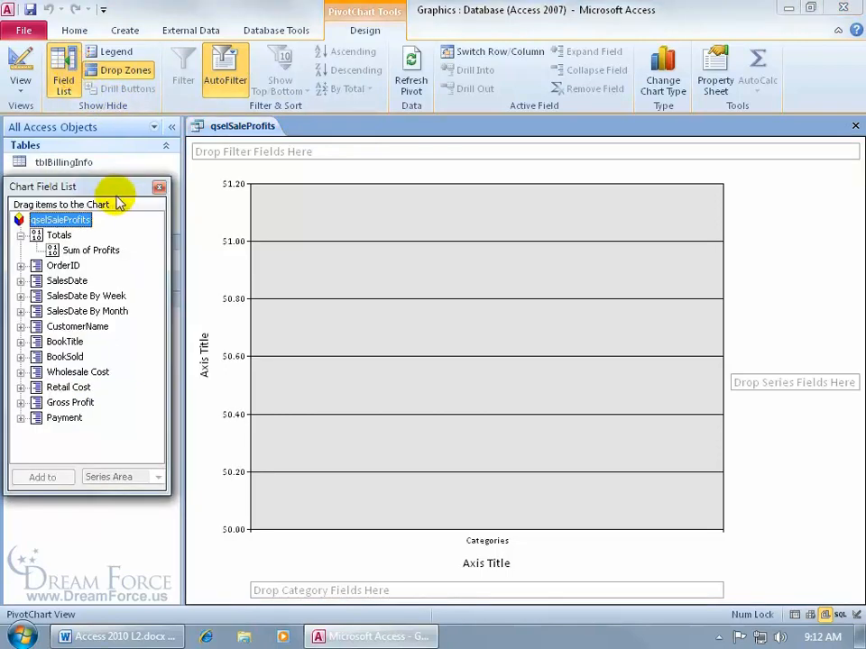
pyautogui.click(426, 272)
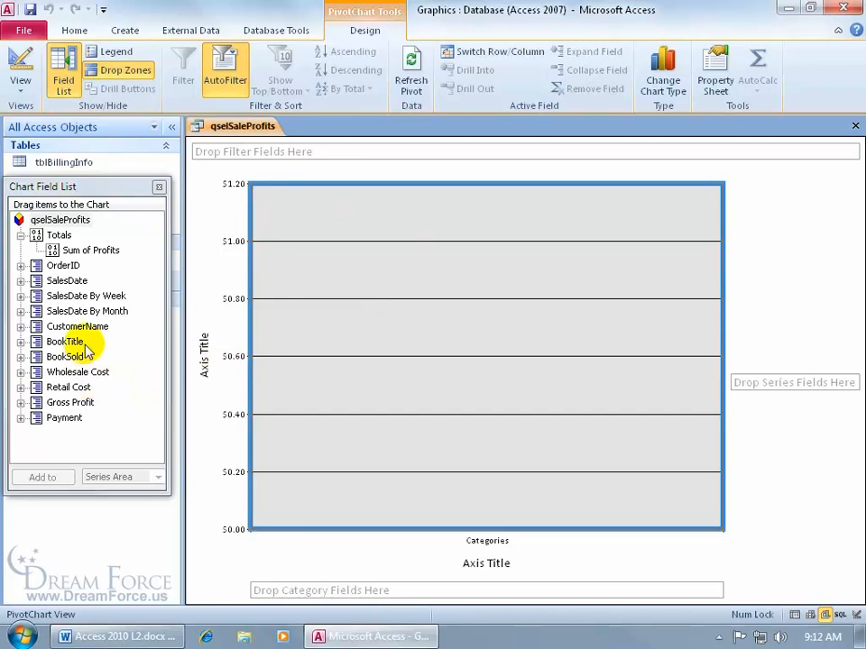
pyautogui.click(69, 403)
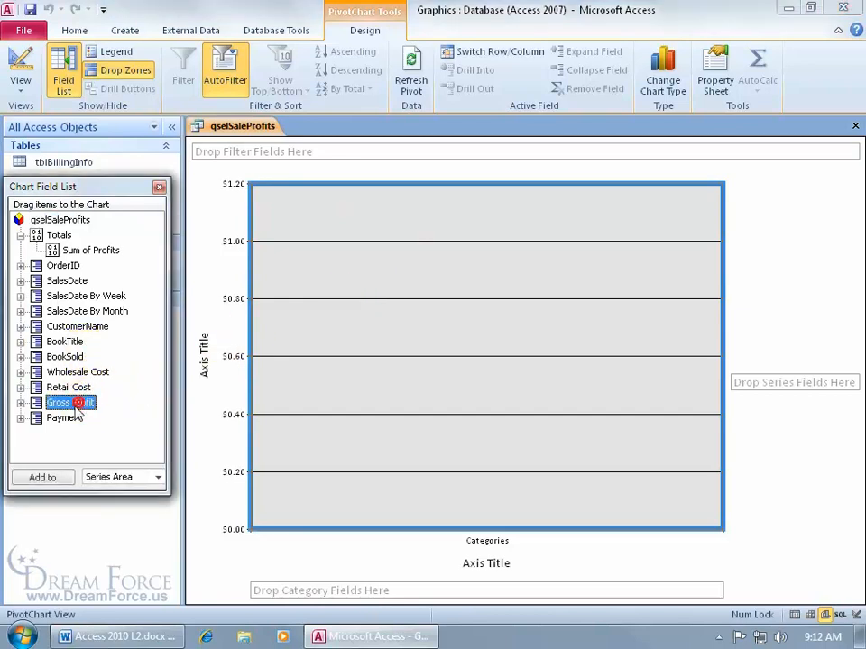
pyautogui.moveTo(63, 408); pyautogui.dragTo(305, 194)
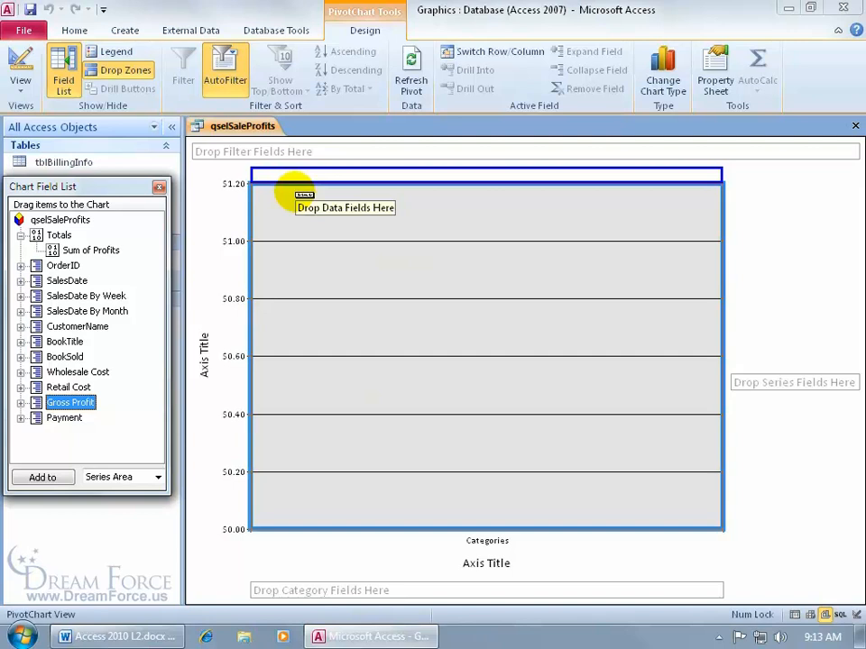
pyautogui.moveTo(300, 191); pyautogui.dragTo(264, 177)
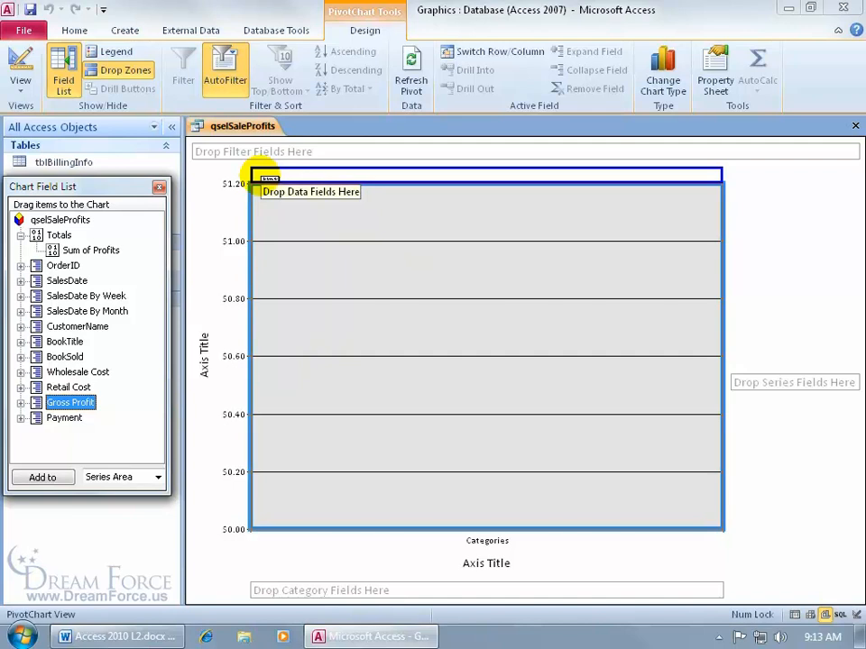
pyautogui.moveTo(263, 177); pyautogui.dragTo(365, 291)
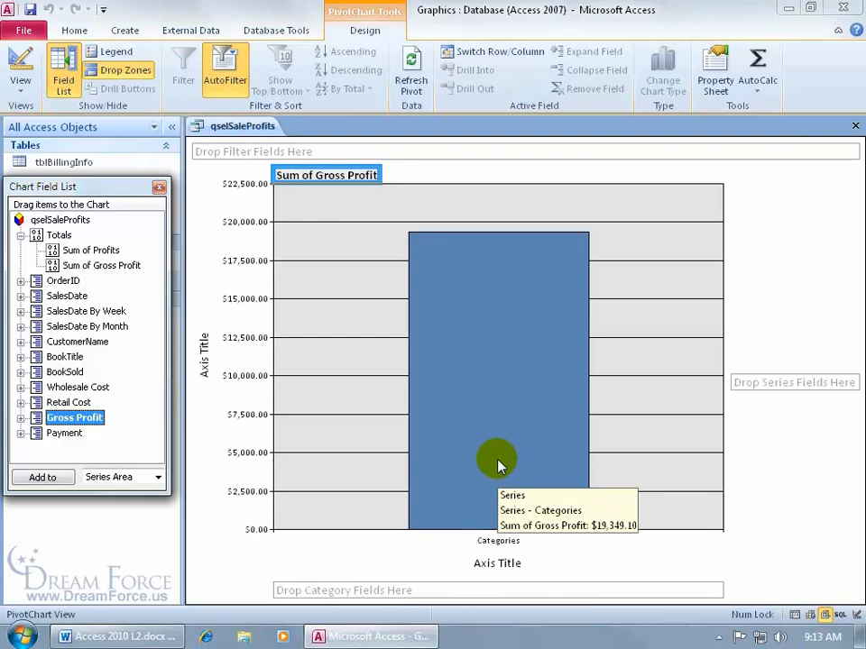
# - Add SalesDate By Month as the chart's series field and show the legend
pyautogui.click(99, 327)
pyautogui.moveTo(91, 326); pyautogui.dragTo(757, 388)
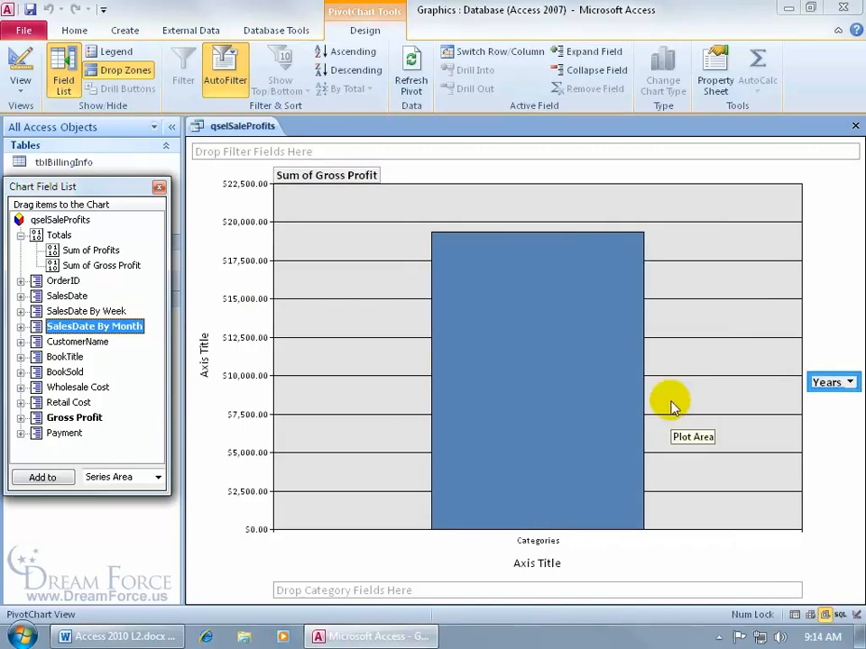
pyautogui.moveTo(574, 384)
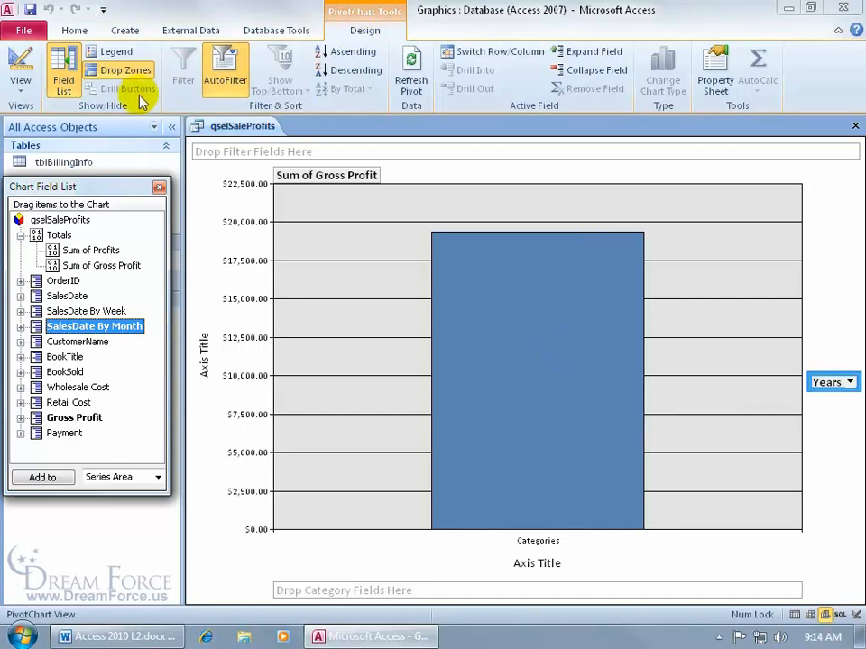
pyautogui.click(119, 54)
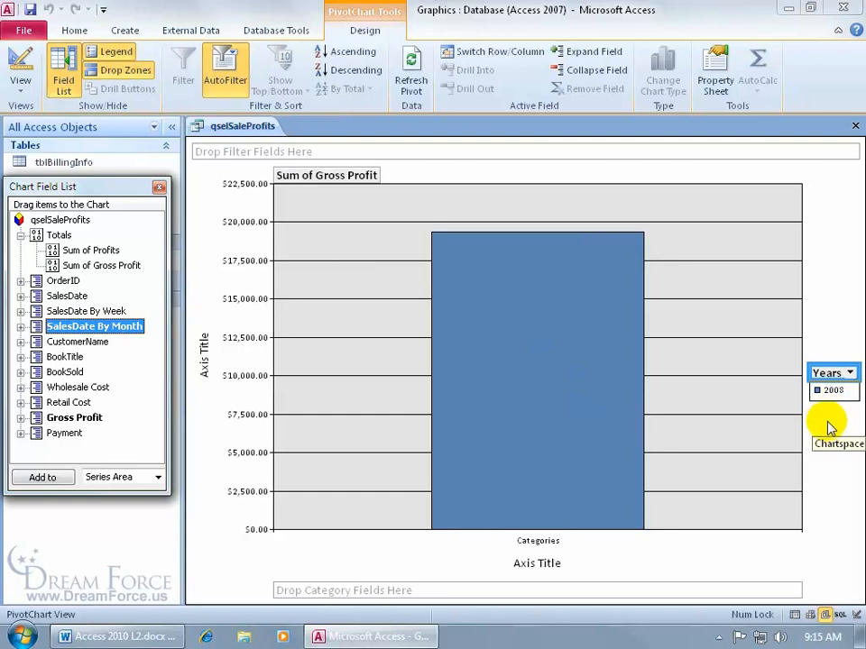
# - Expand the Years series into quarters and add CustomerName as the chart's category field
pyautogui.rightClick(827, 373)
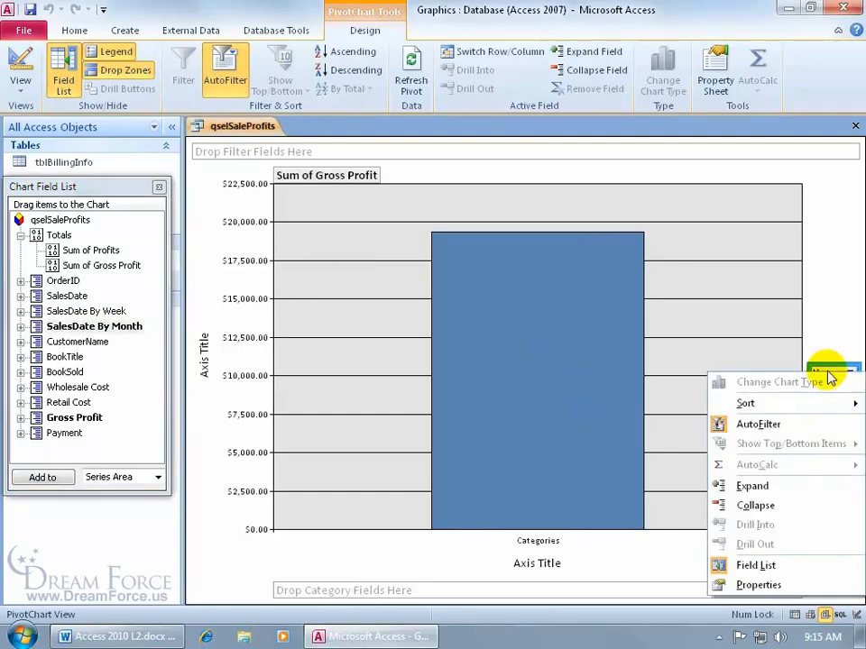
pyautogui.click(787, 486)
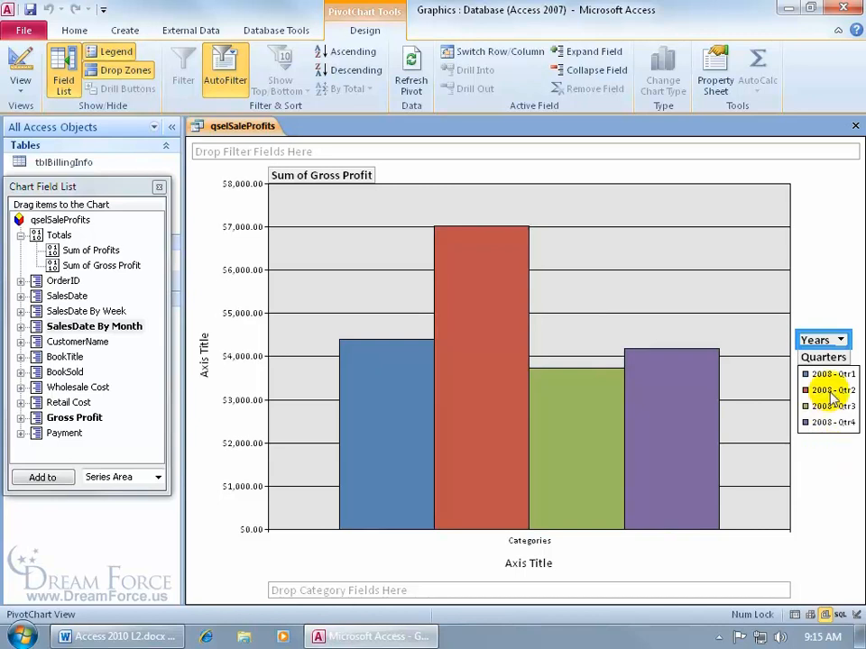
pyautogui.moveTo(474, 450)
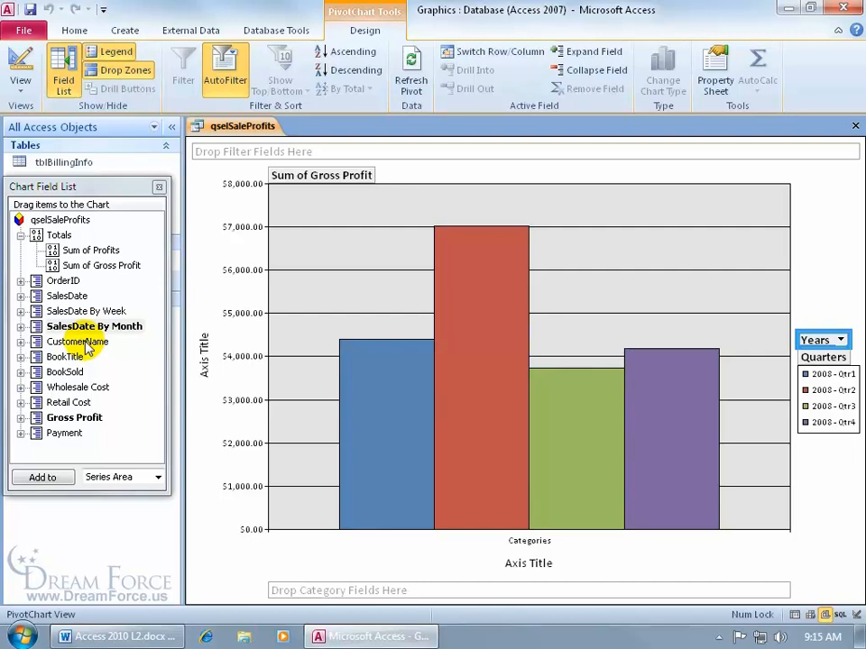
pyautogui.moveTo(88, 348); pyautogui.dragTo(356, 594)
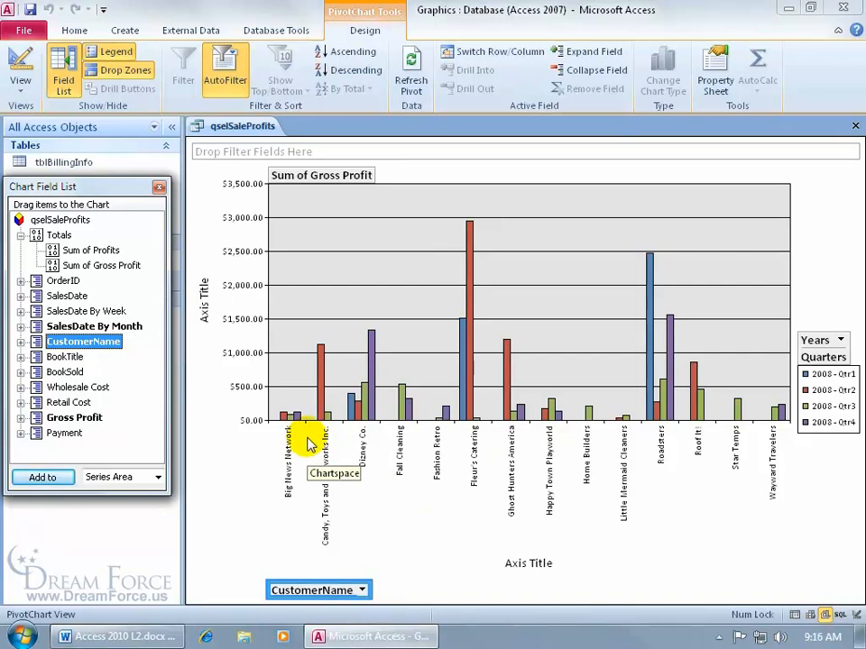
# - Expand the Quarters series into months, and collapse the series back to the Years level
pyautogui.rightClick(819, 358)
pyautogui.click(767, 472)
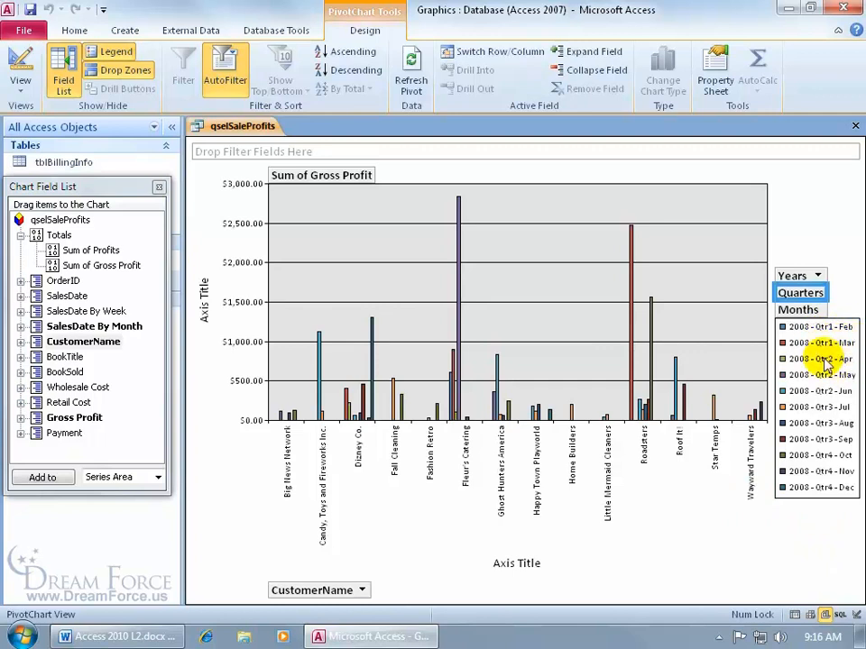
pyautogui.rightClick(793, 275)
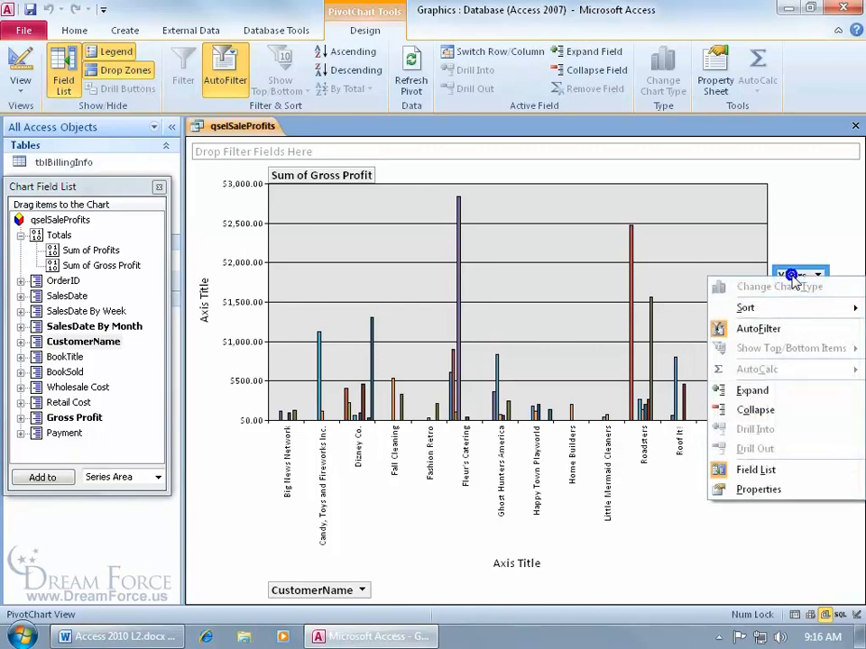
pyautogui.click(790, 415)
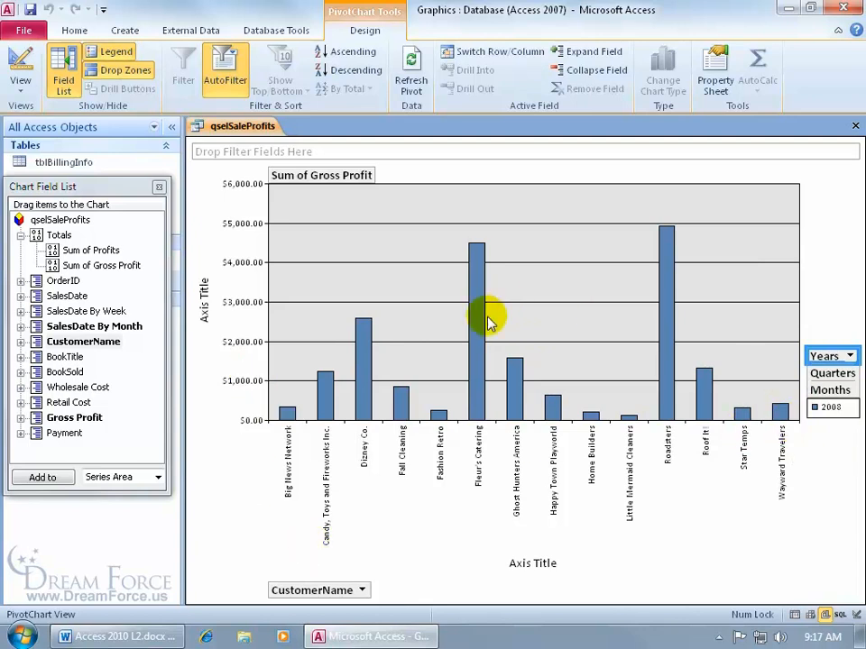
# - Add BookTitle as the chart's filter field and set the filter to include all book titles
pyautogui.moveTo(54, 357); pyautogui.dragTo(230, 151)
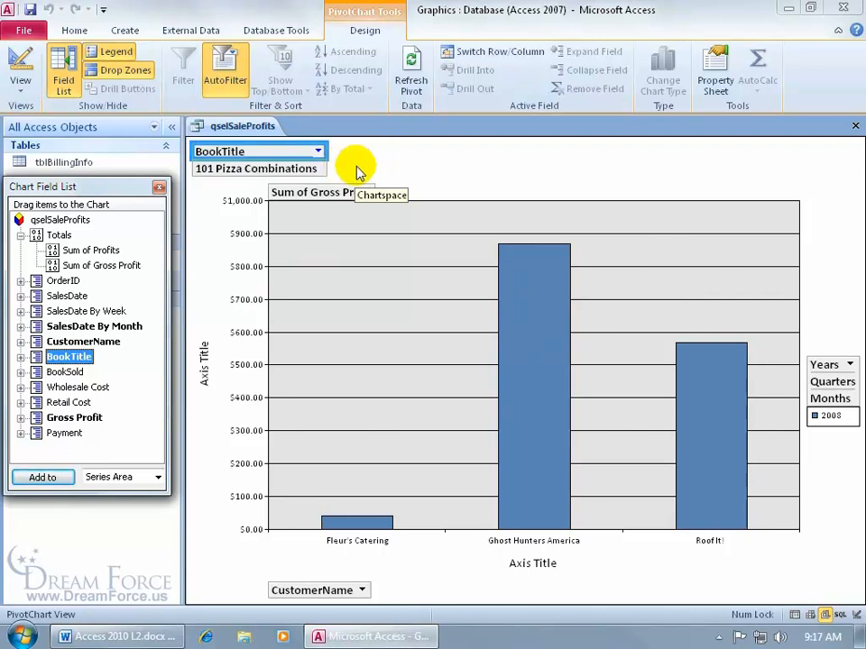
pyautogui.click(318, 151)
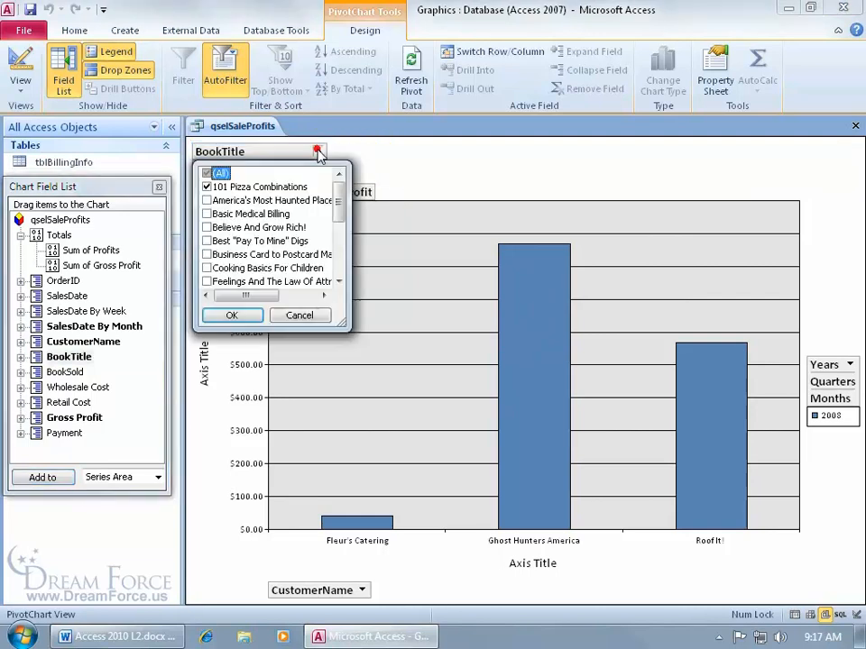
pyautogui.click(208, 174)
pyautogui.click(232, 314)
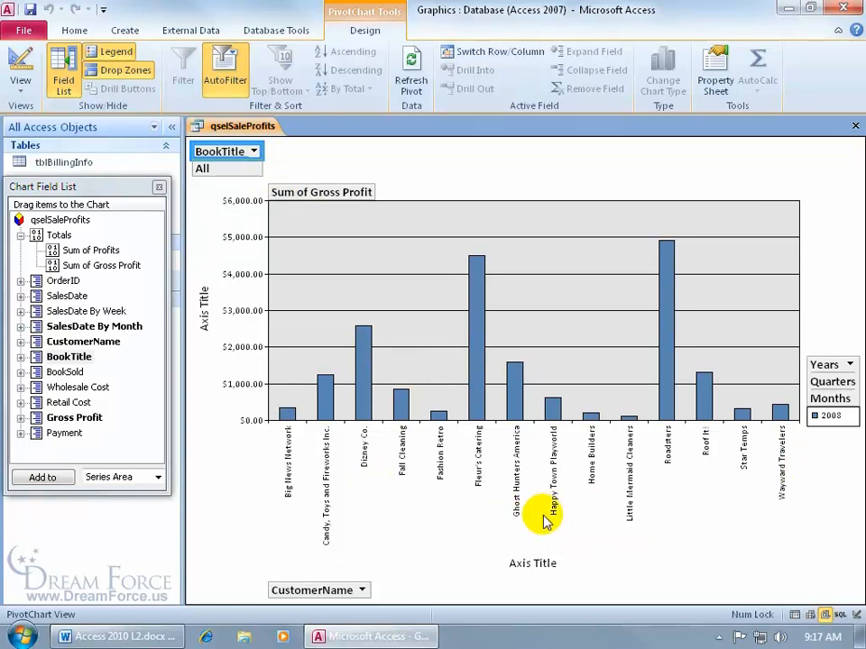
# - Delete the chart's vertical value axis title and change the category axis title's caption to Clients
pyautogui.click(202, 327)
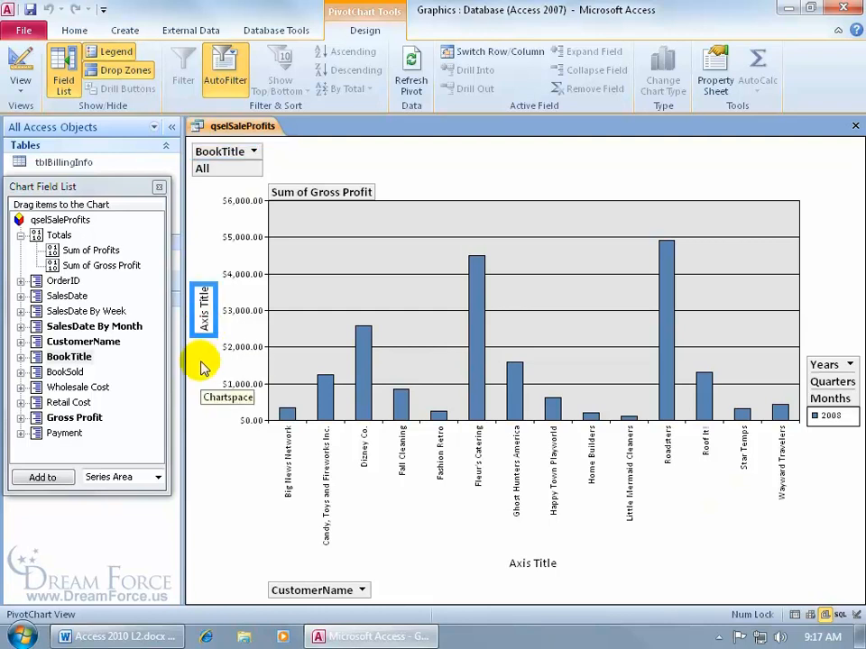
pyautogui.press('Delete')
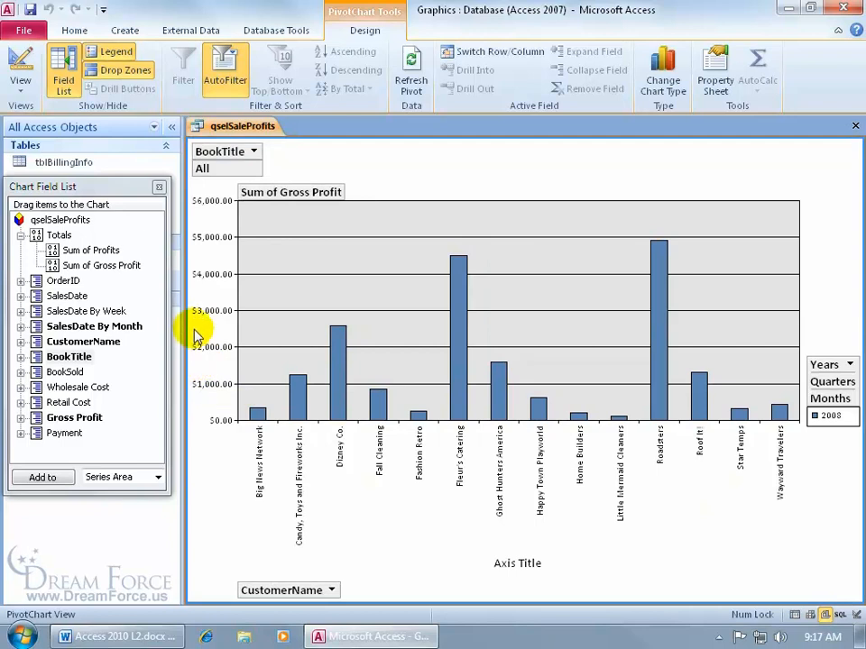
pyautogui.click(511, 569)
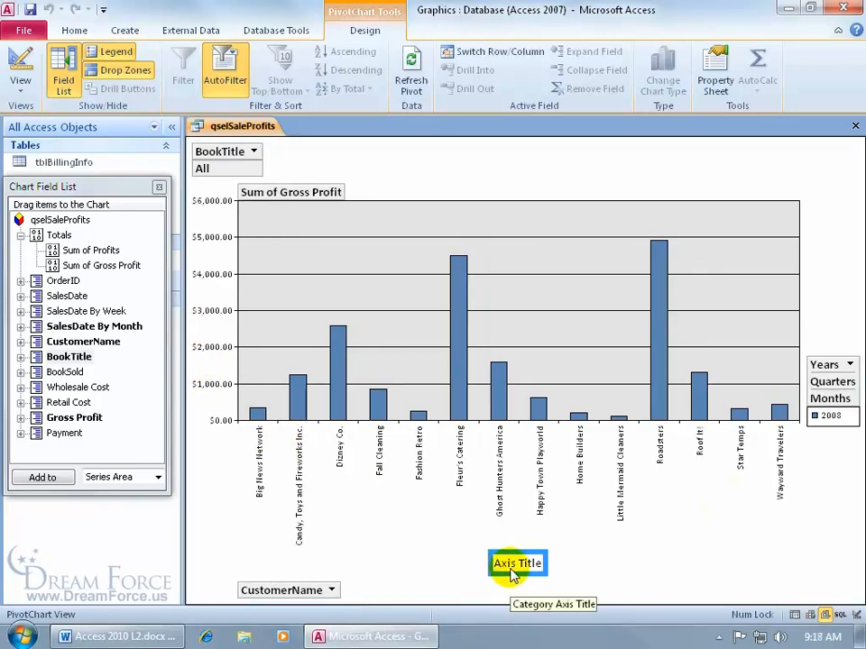
pyautogui.click(713, 87)
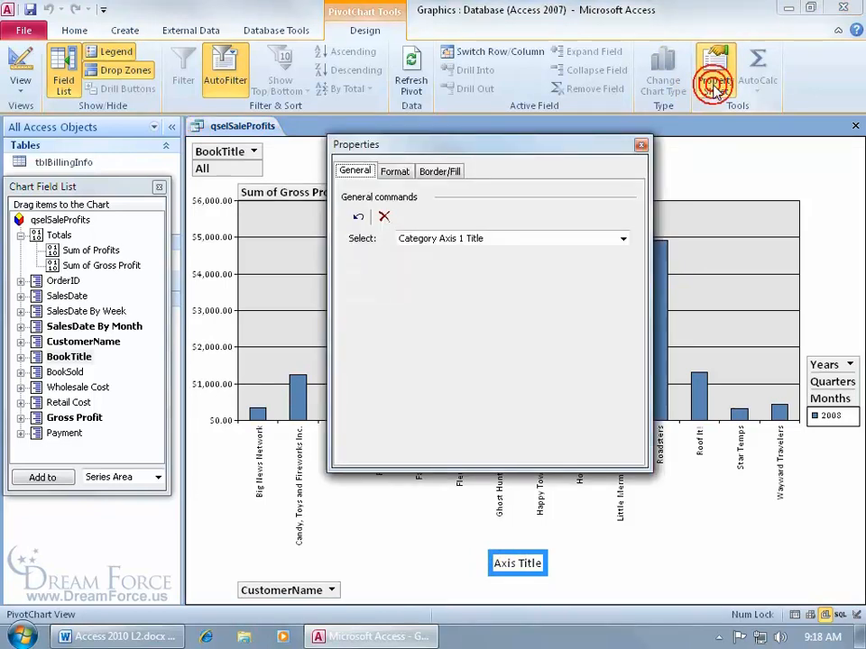
pyautogui.click(395, 170)
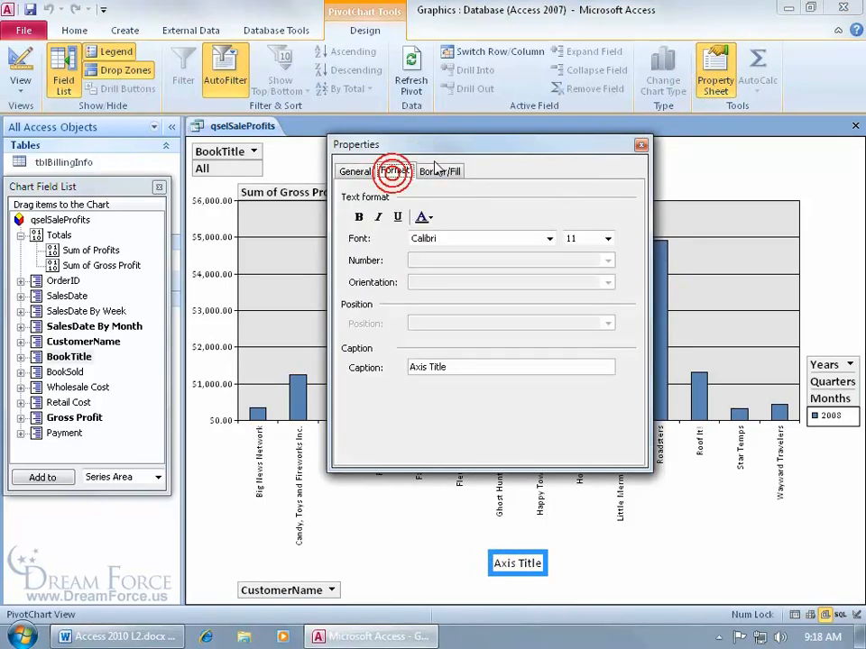
pyautogui.click(469, 367)
pyautogui.doubleClick(482, 364)
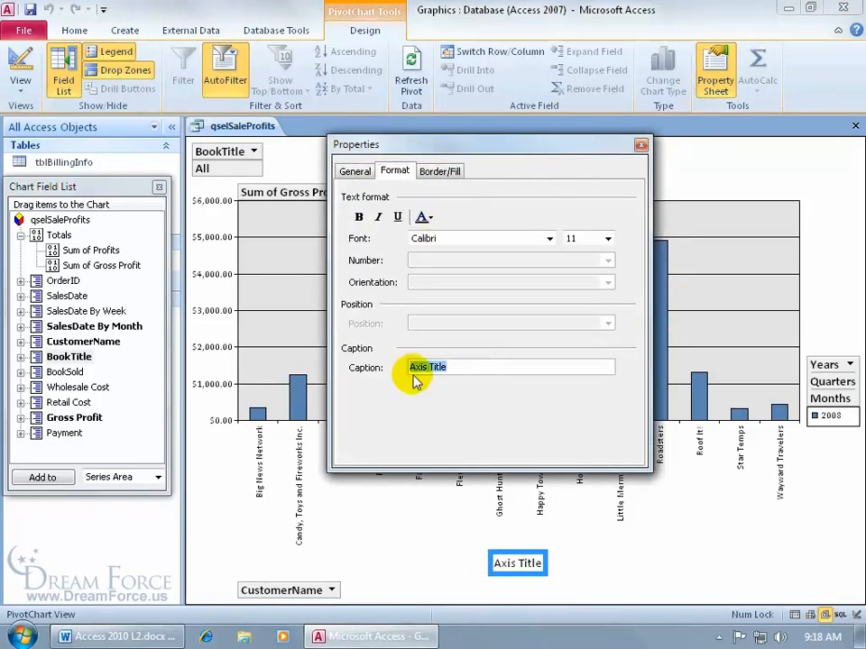
pyautogui.write('Clients')
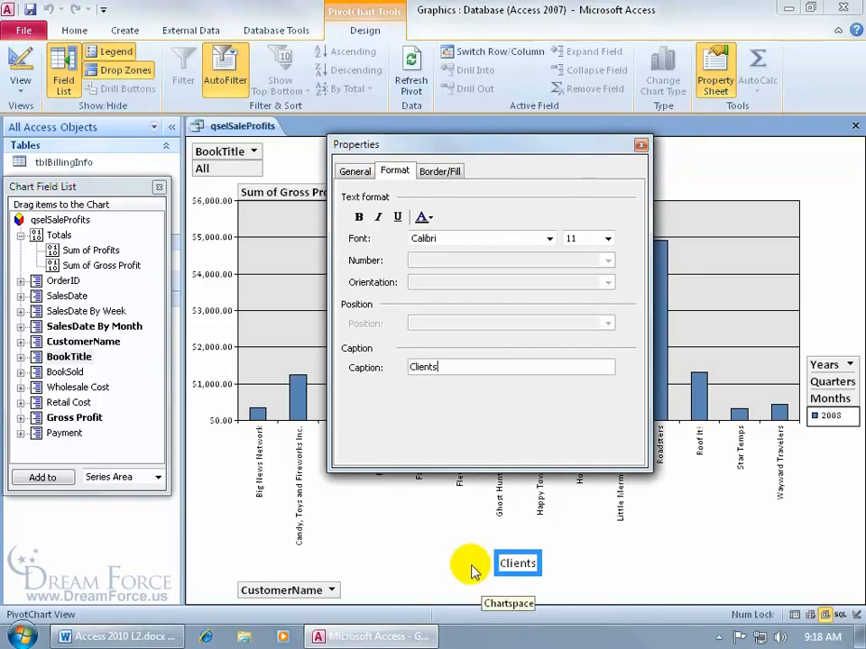
pyautogui.click(640, 144)
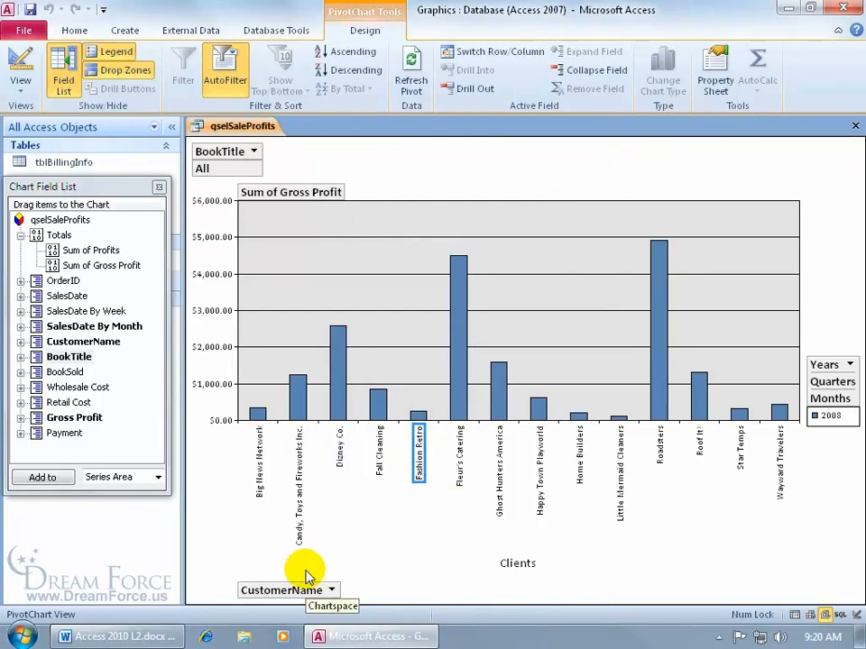
# - Swap the chart fields by moving CustomerName to the series area and the Years date field to the category area
pyautogui.moveTo(307, 574); pyautogui.dragTo(824, 366)
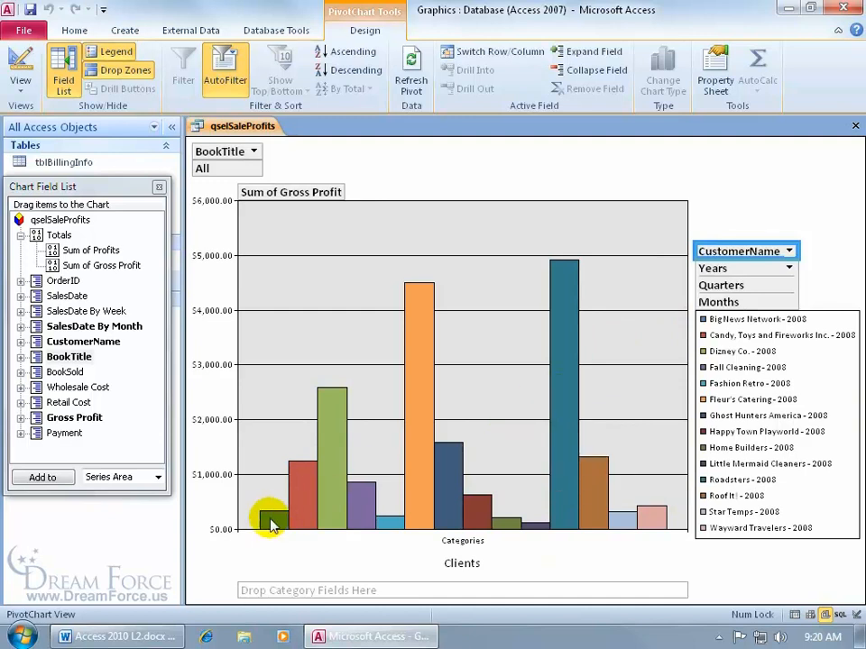
pyautogui.moveTo(273, 526)
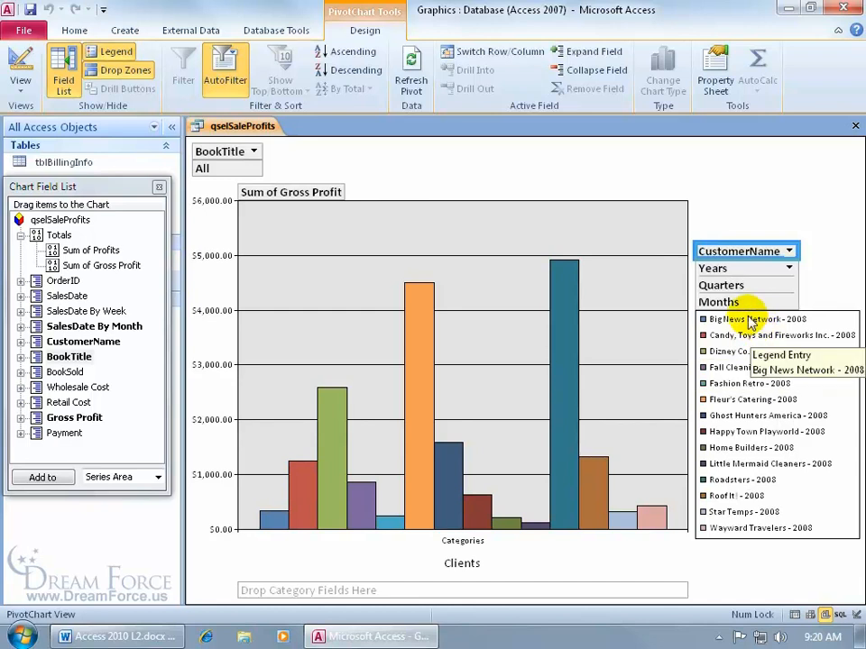
pyautogui.moveTo(713, 268); pyautogui.dragTo(352, 563)
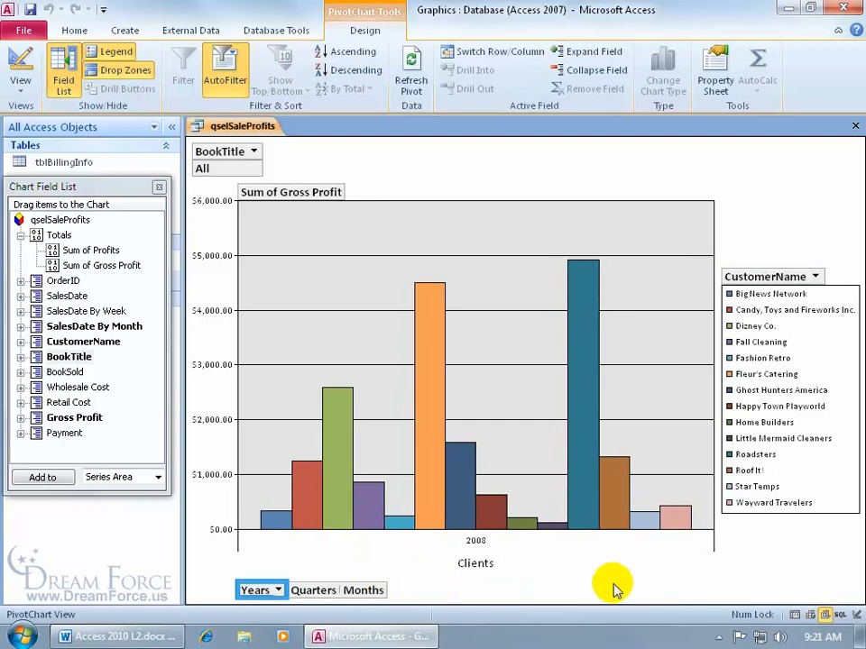